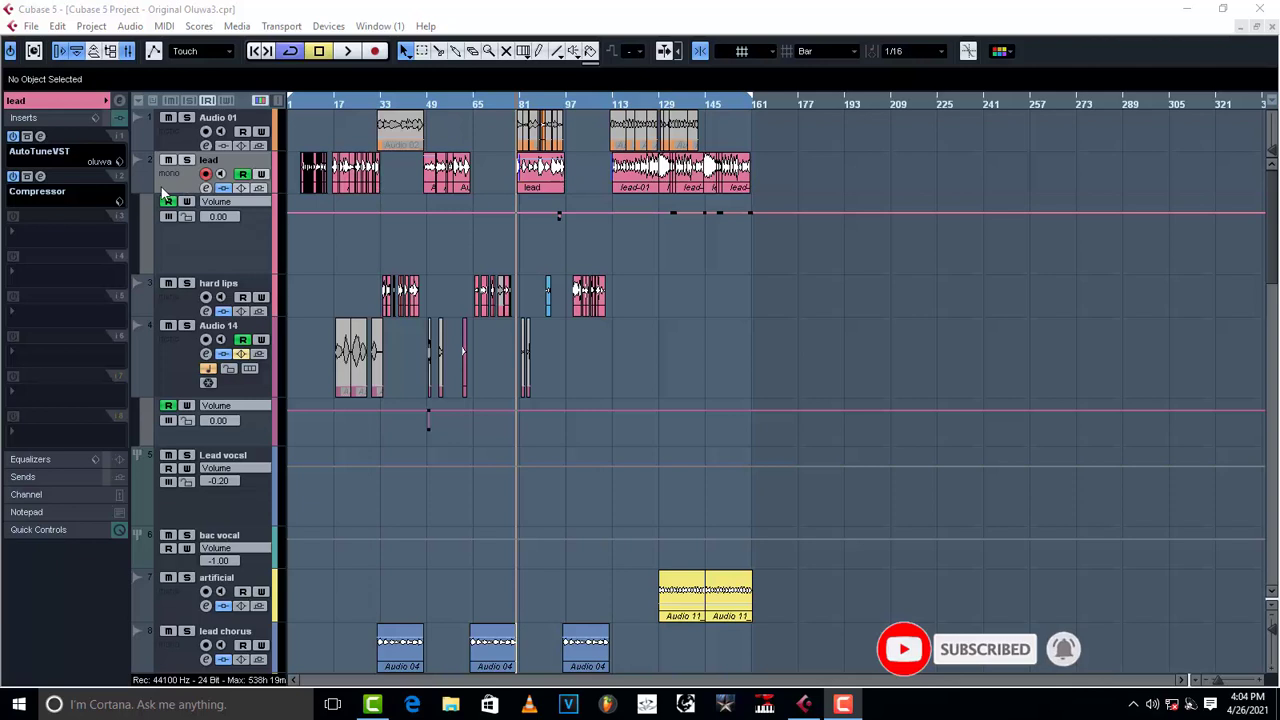
Show the Transport panel, solo the lead vocal, and play it from bar 80 before stopping
{"action": "key", "text": "F2"}
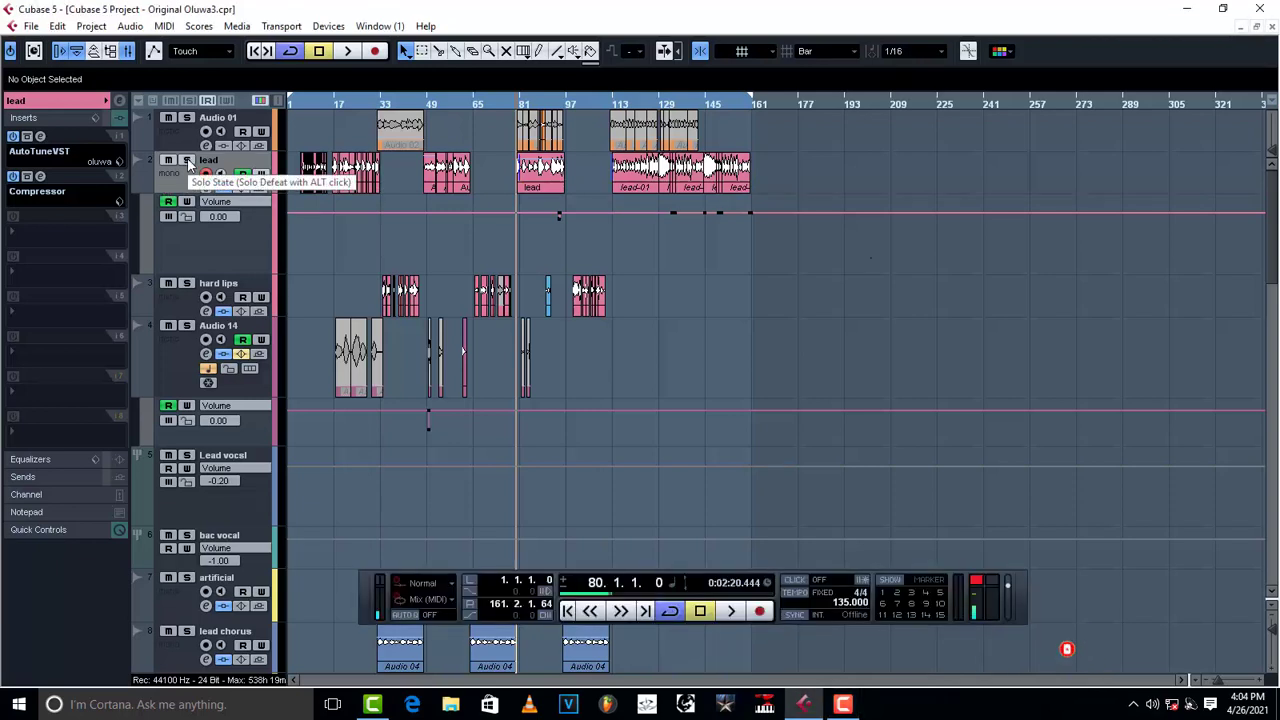
{"action": "left_click", "coordinate": [188, 161]}
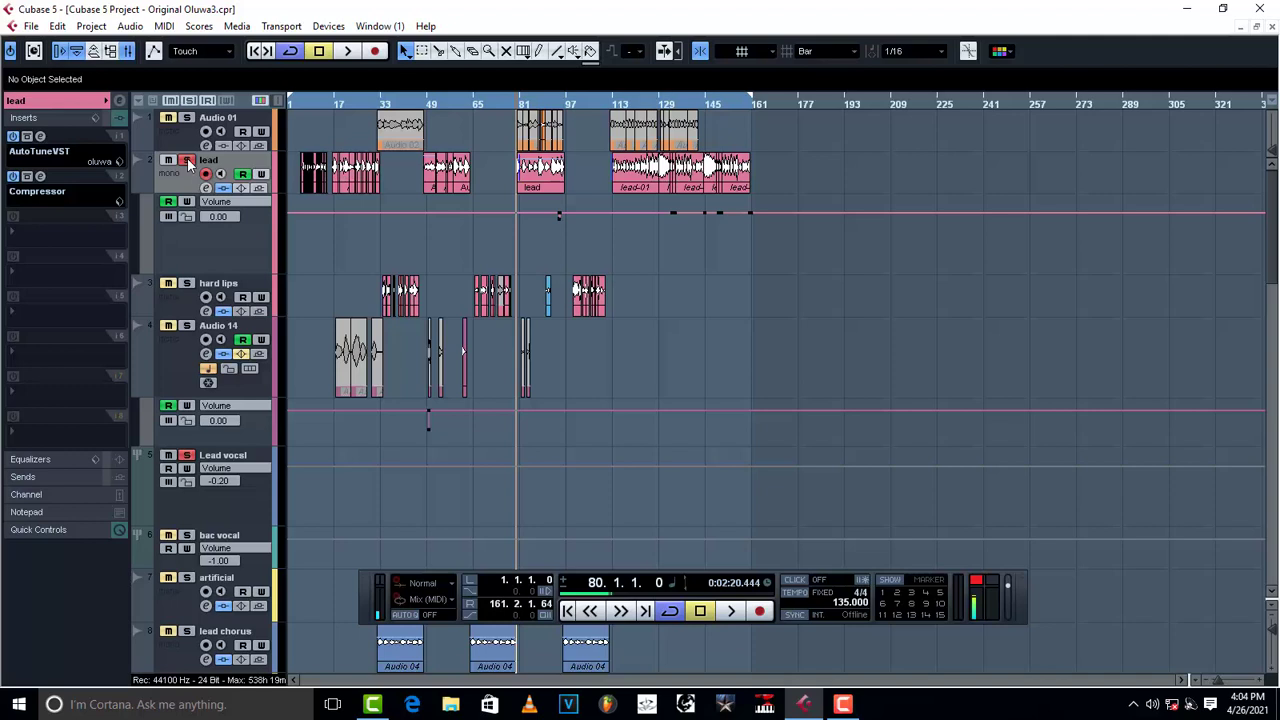
{"action": "key", "text": "space"}
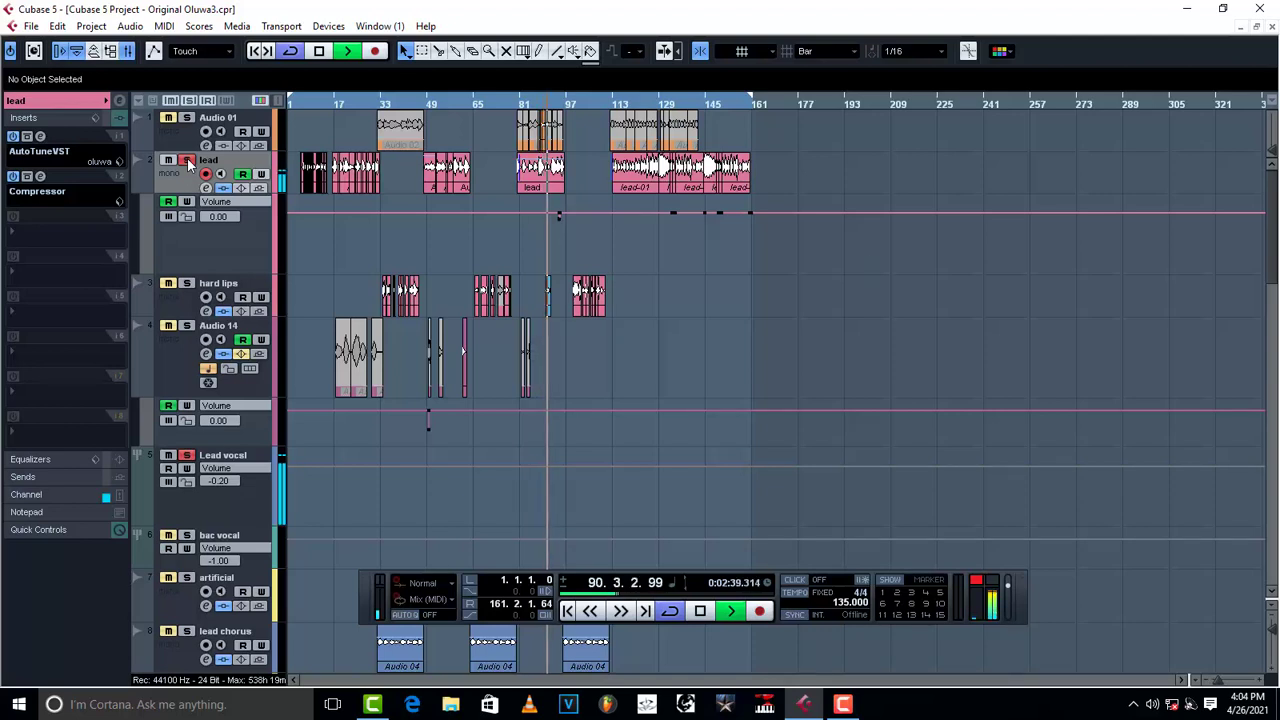
{"action": "key", "text": "space"}
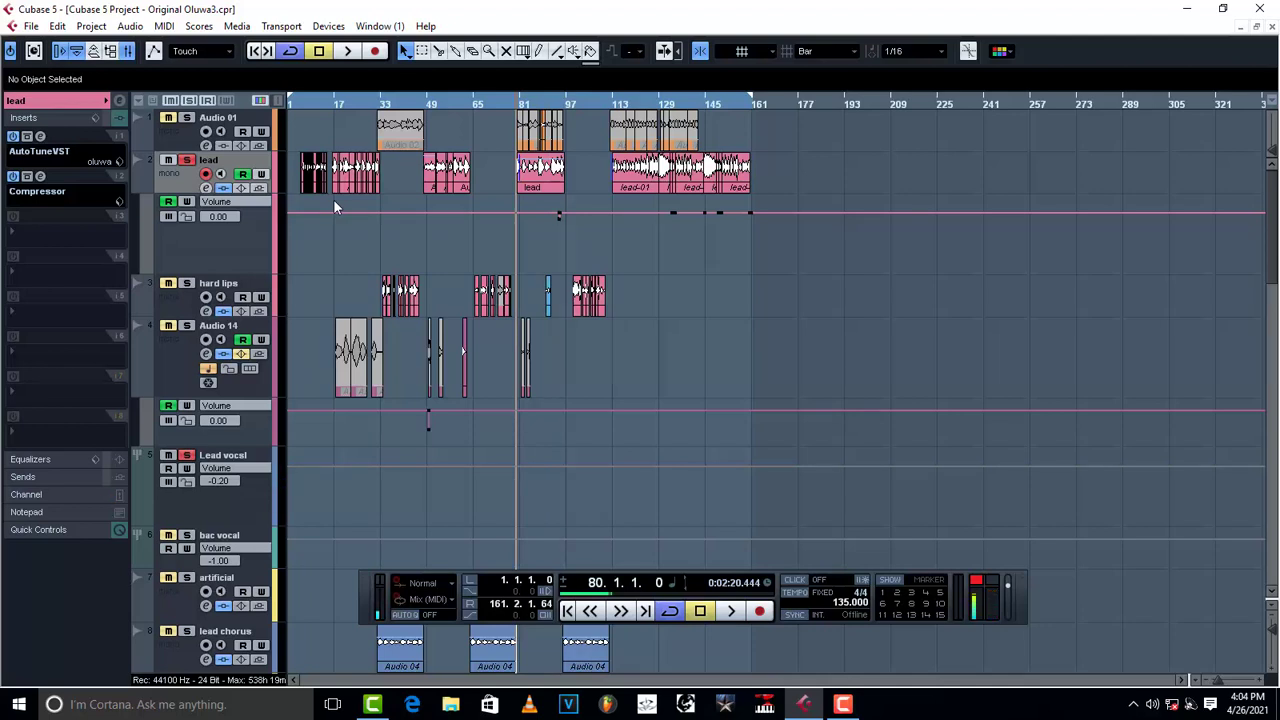
{"action": "left_click", "coordinate": [41, 137]}
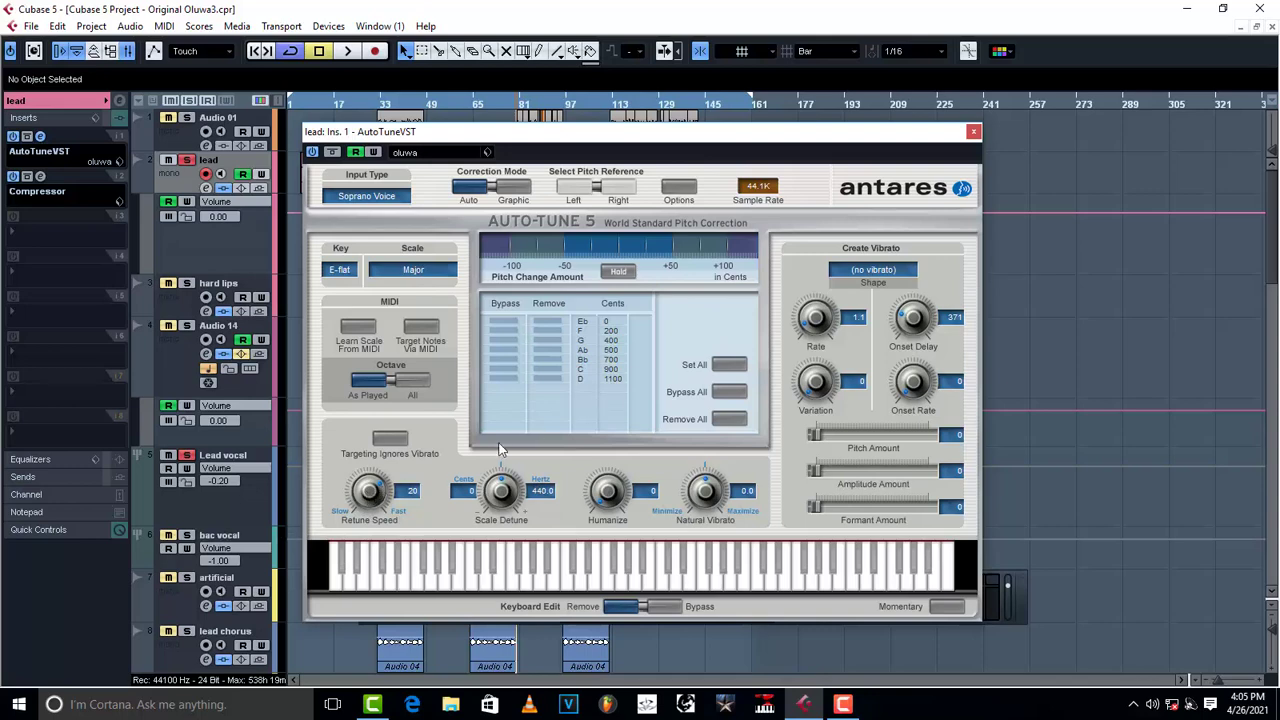
{"action": "left_click", "coordinate": [973, 132]}
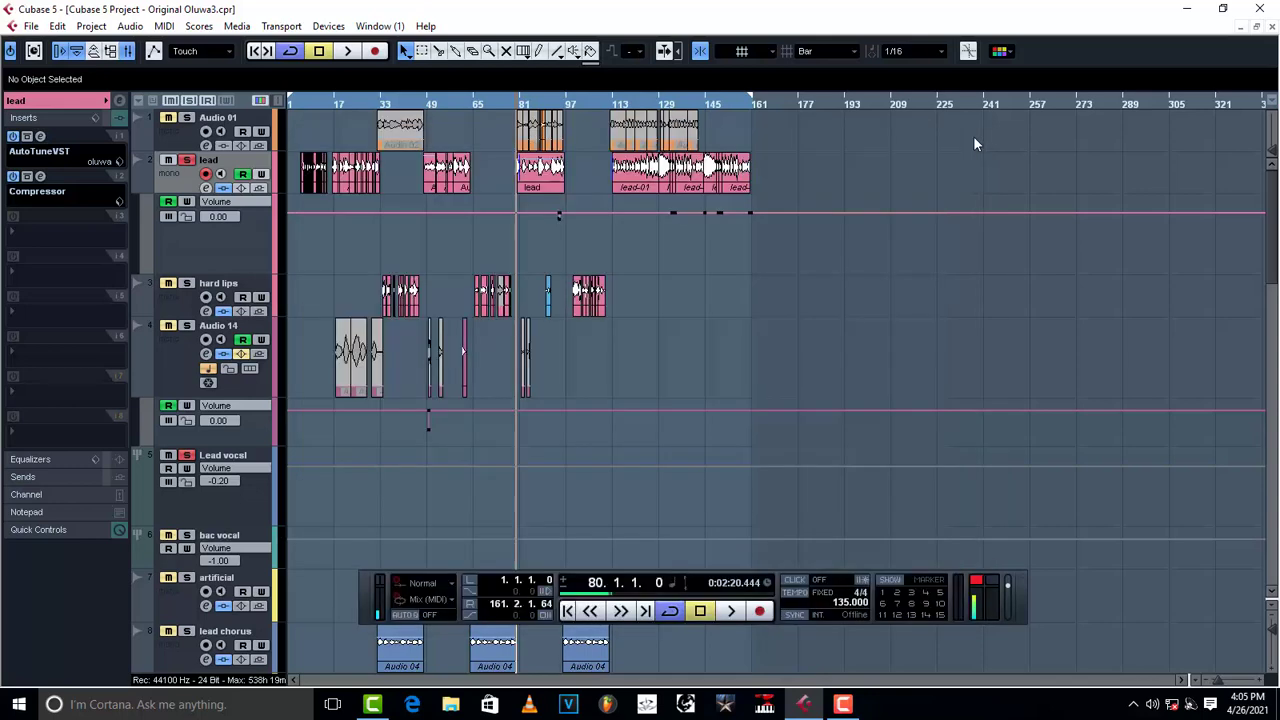
Open the bar-81 lead vocal event in the Sample Editor's VariAudio view
{"action": "double_click", "coordinate": [529, 182]}
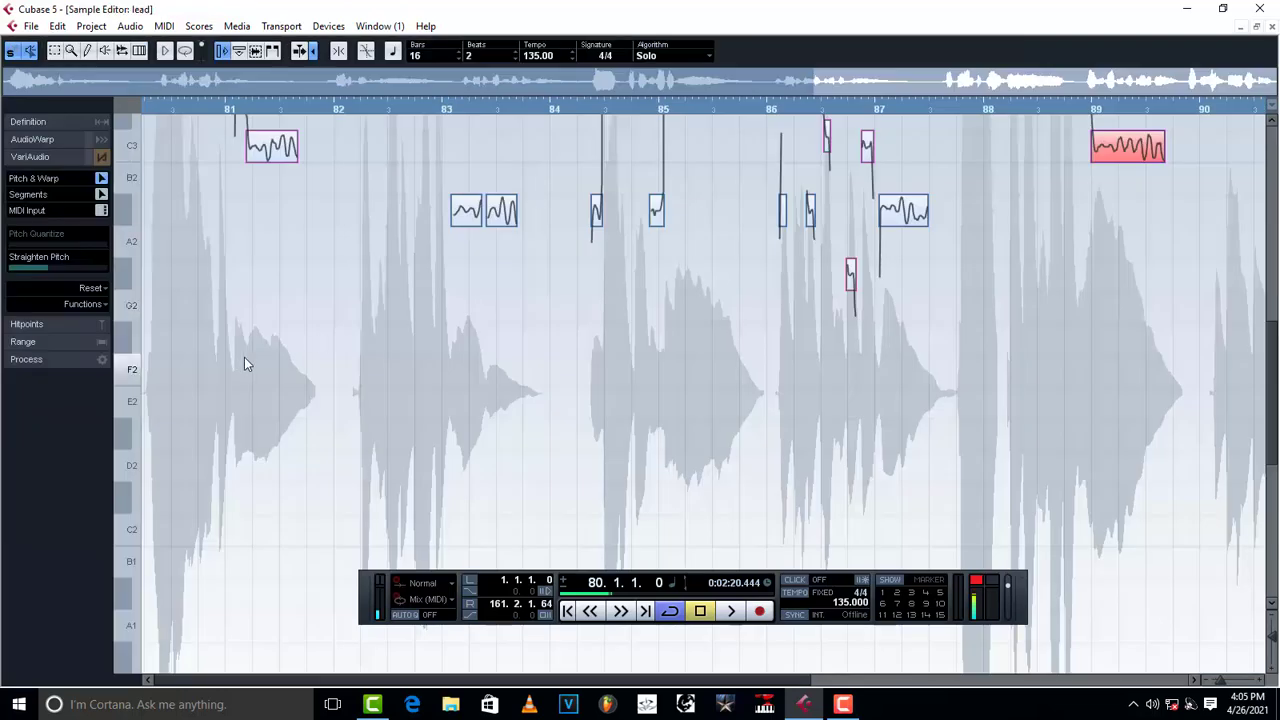
{"action": "scroll", "coordinate": [244, 357], "scroll_direction": "up", "scroll_amount": 3}
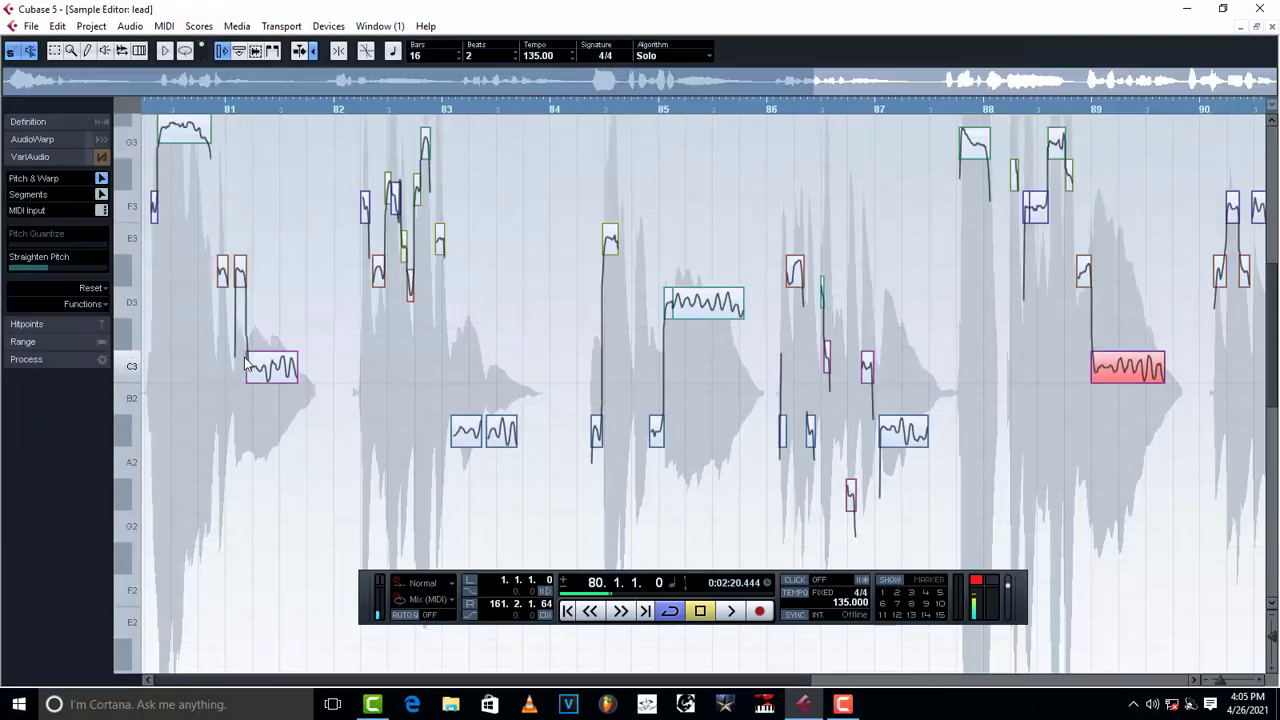
{"action": "scroll", "coordinate": [232, 220], "scroll_direction": "up", "scroll_amount": 1}
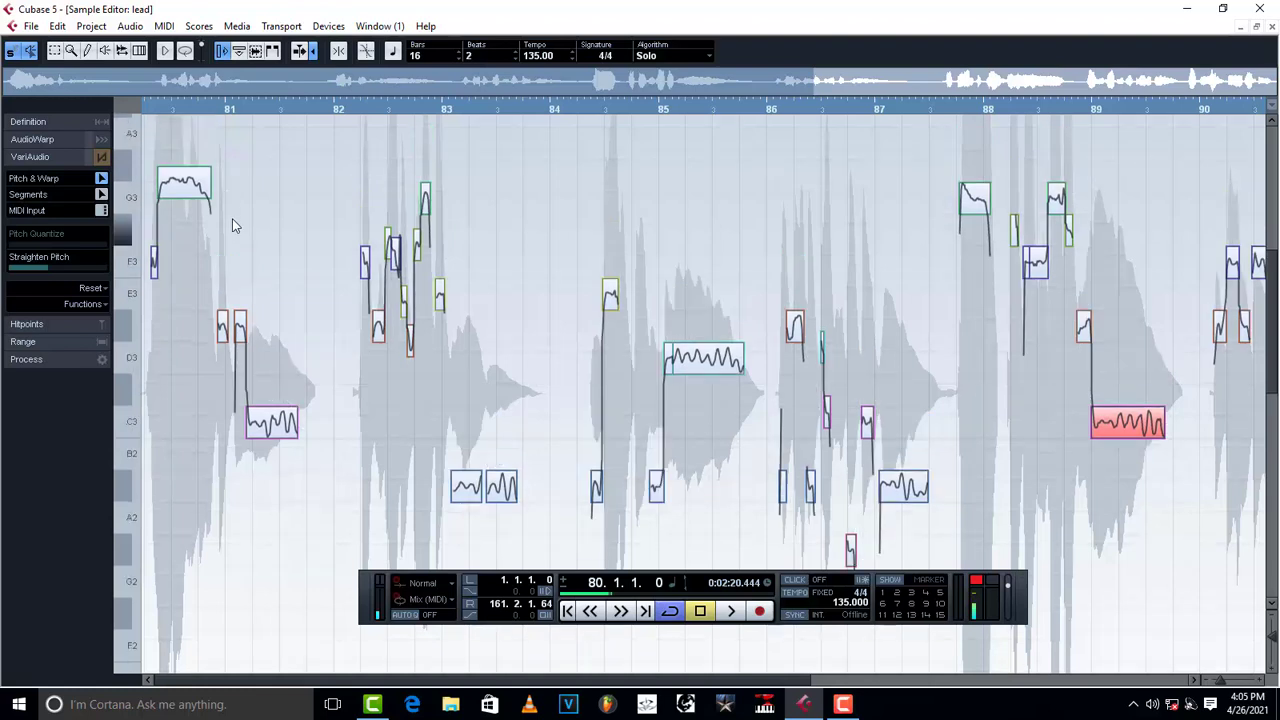
Select only the held D3 pitch segment near bar 85
{"action": "left_click", "coordinate": [308, 298]}
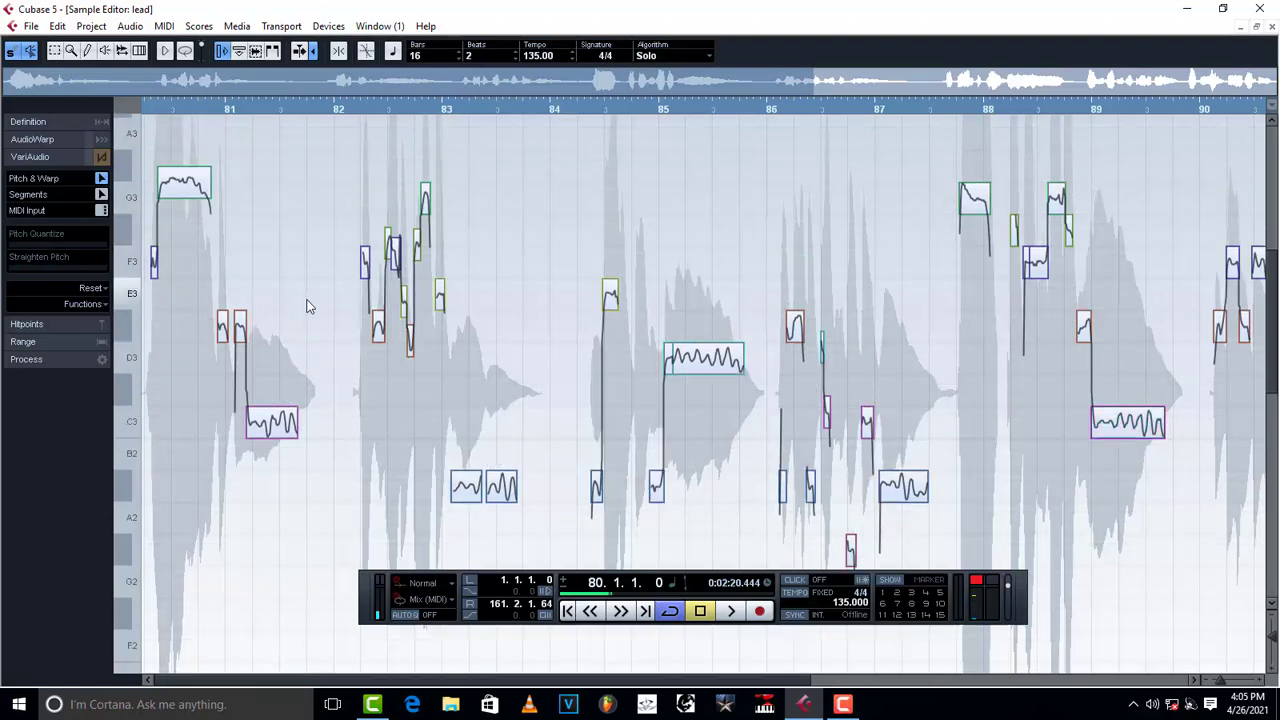
{"action": "key", "text": "ctrl+a"}
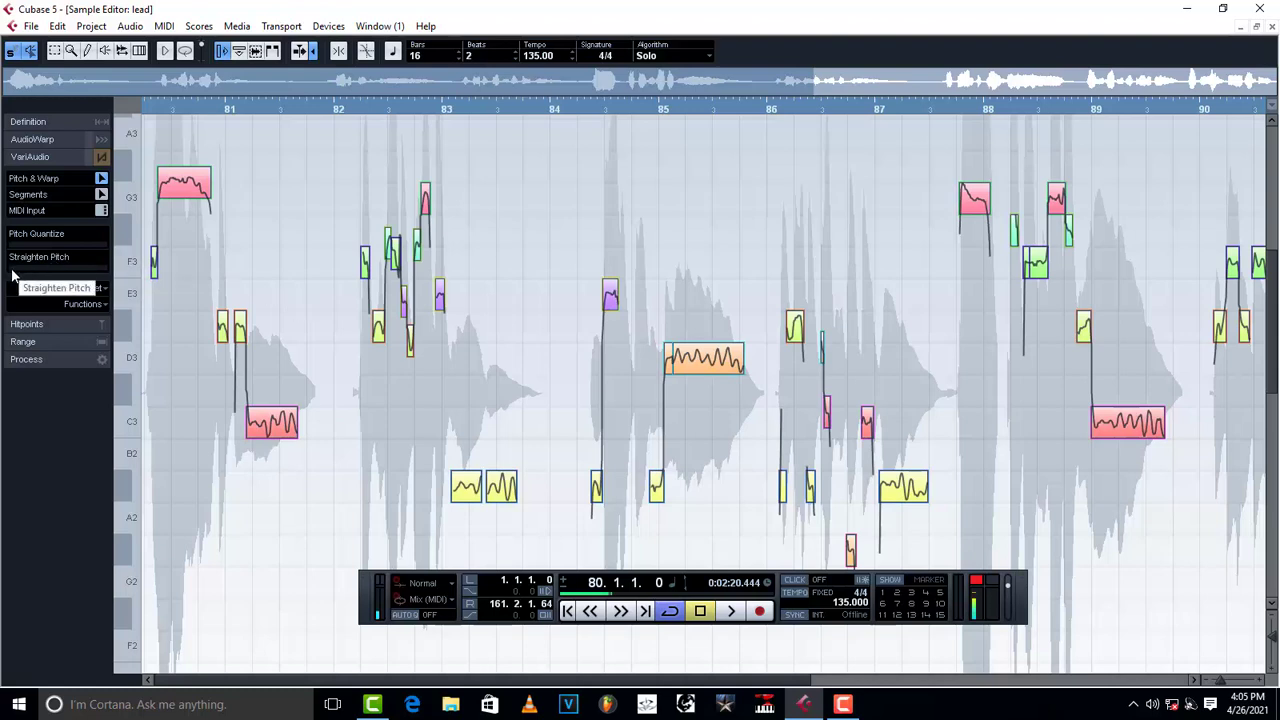
{"action": "left_click", "coordinate": [268, 261]}
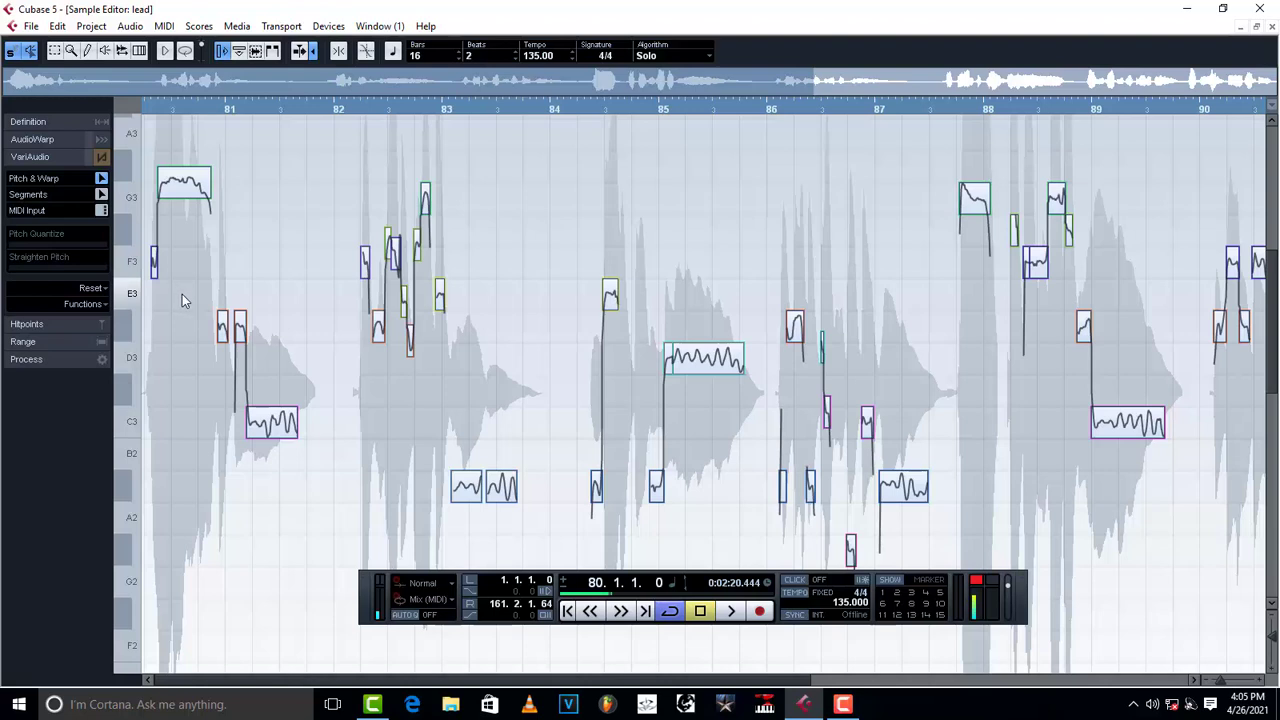
{"action": "left_click", "coordinate": [703, 370]}
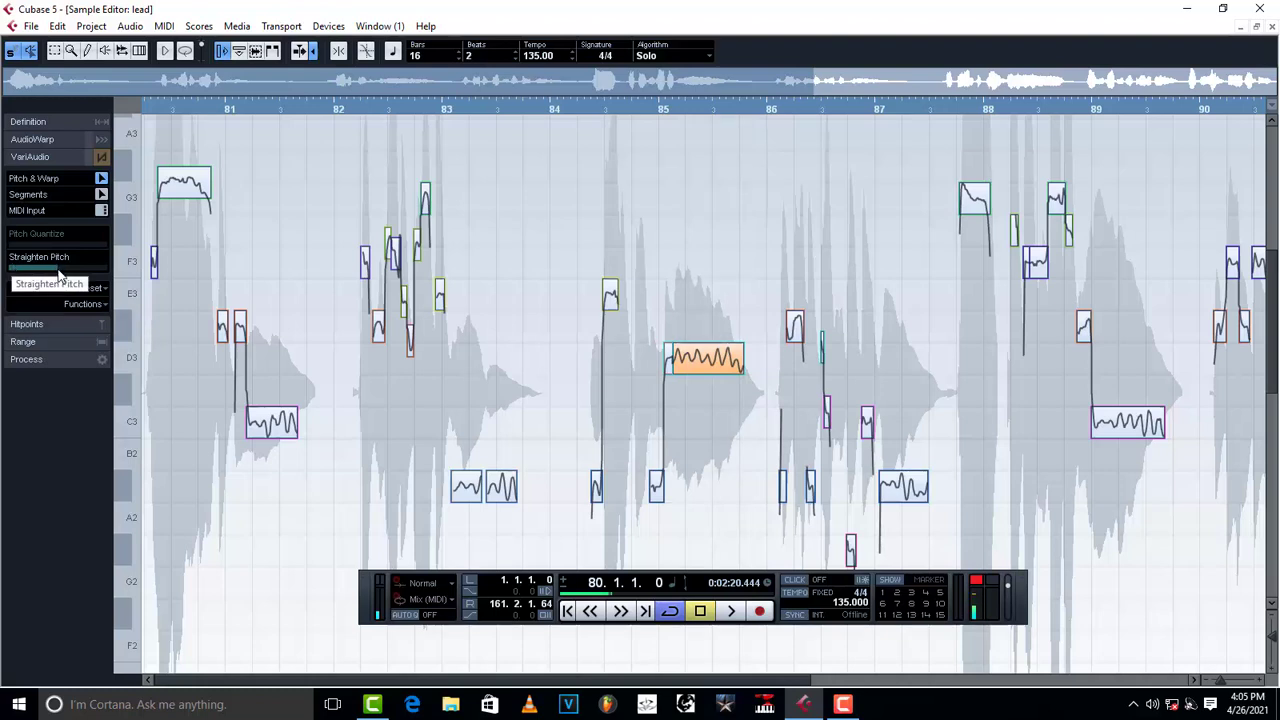
Reset the D3 note's Straighten Pitch to zero, then straighten it slightly
{"action": "left_click_drag", "start_coordinate": [55, 267], "coordinate": [6, 276]}
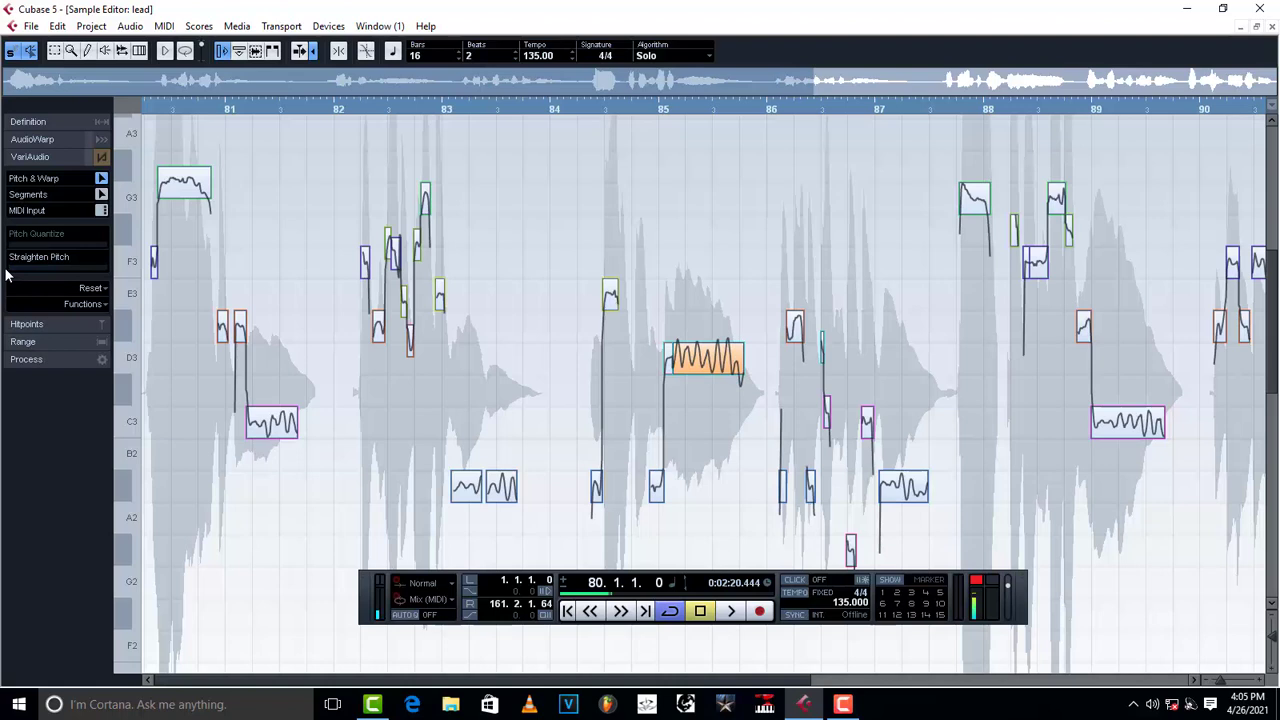
{"action": "left_click", "coordinate": [716, 366]}
{"action": "left_click_drag", "start_coordinate": [28, 270], "coordinate": [53, 269]}
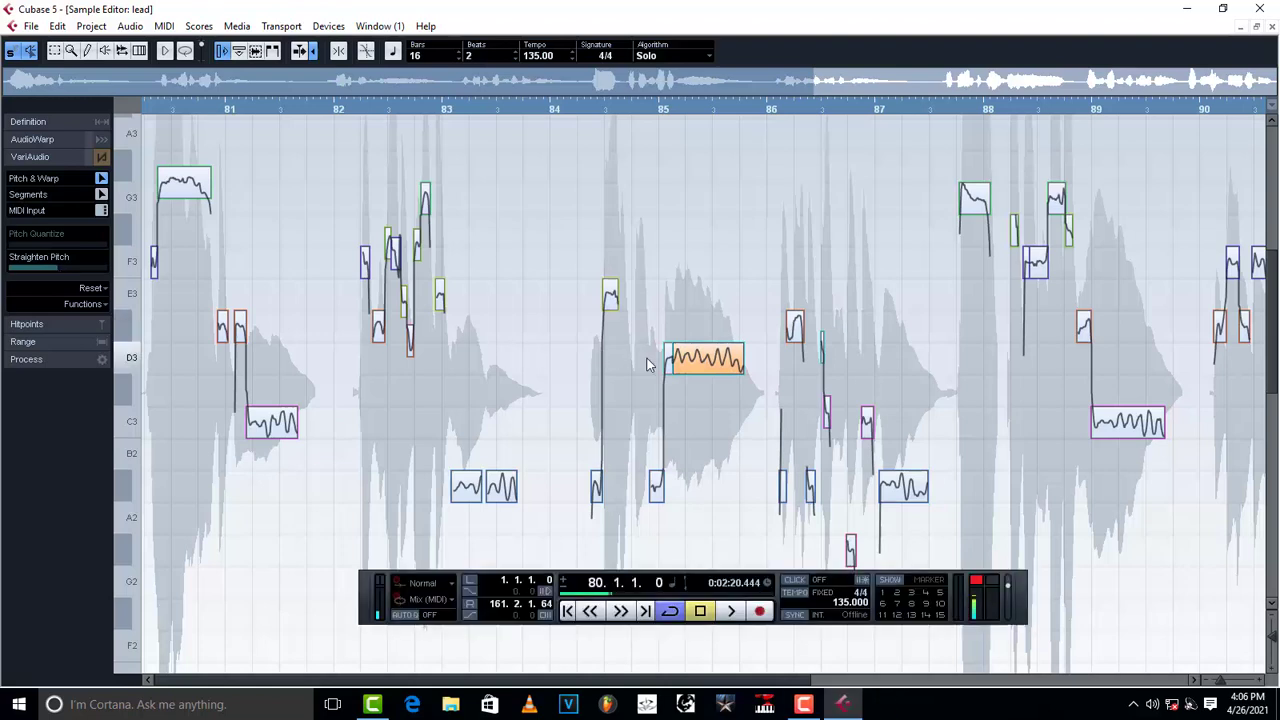
Reselect the held D3 note and audition it
{"action": "left_click", "coordinate": [735, 434]}
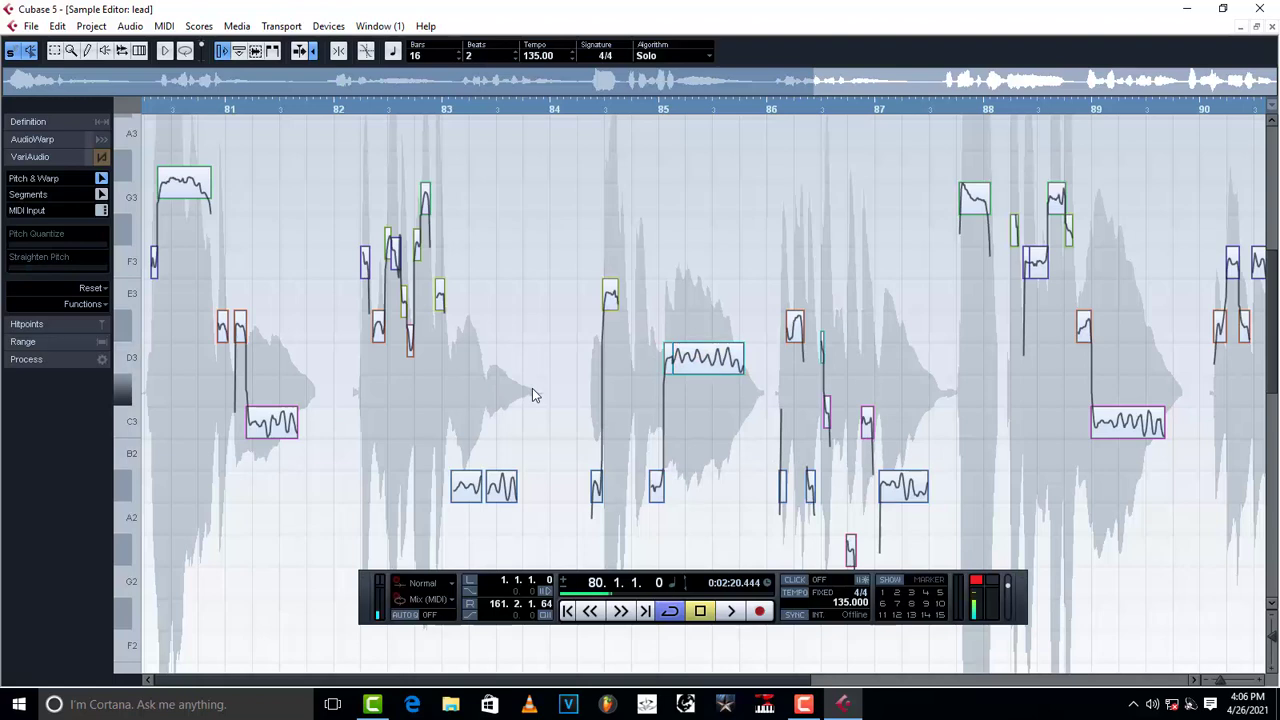
{"action": "left_click", "coordinate": [707, 355]}
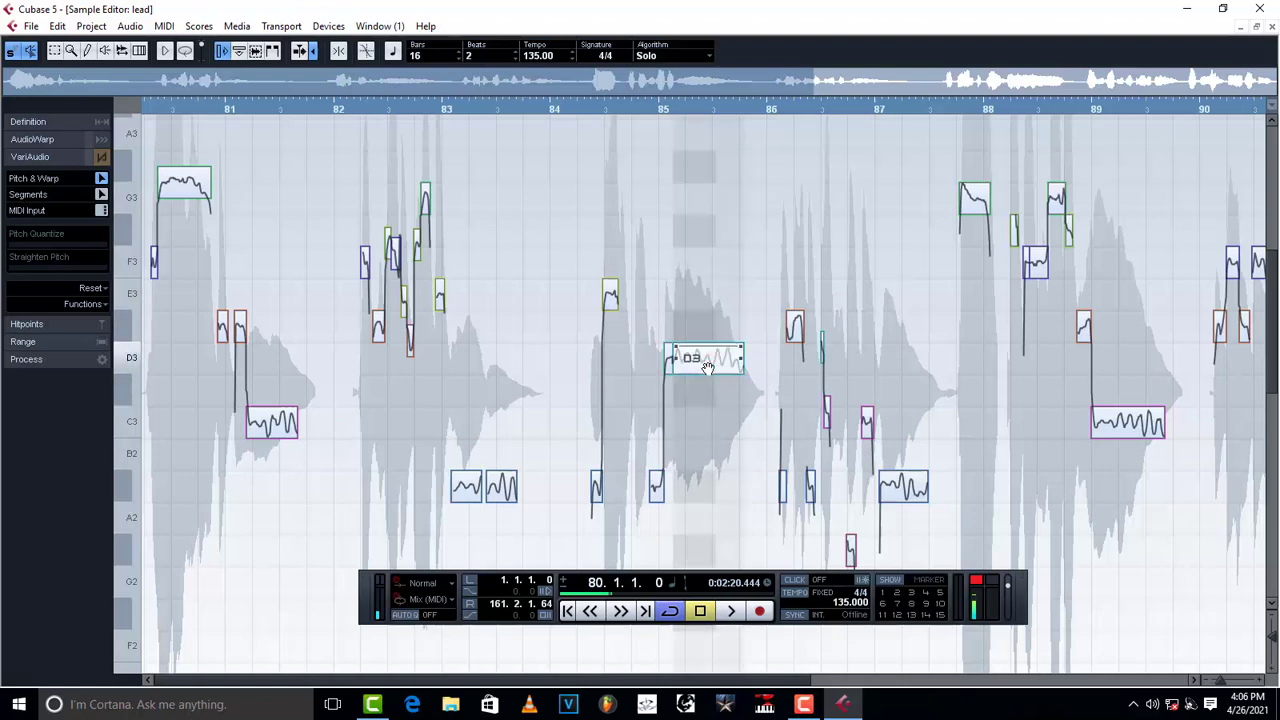
{"action": "left_click", "coordinate": [707, 355]}
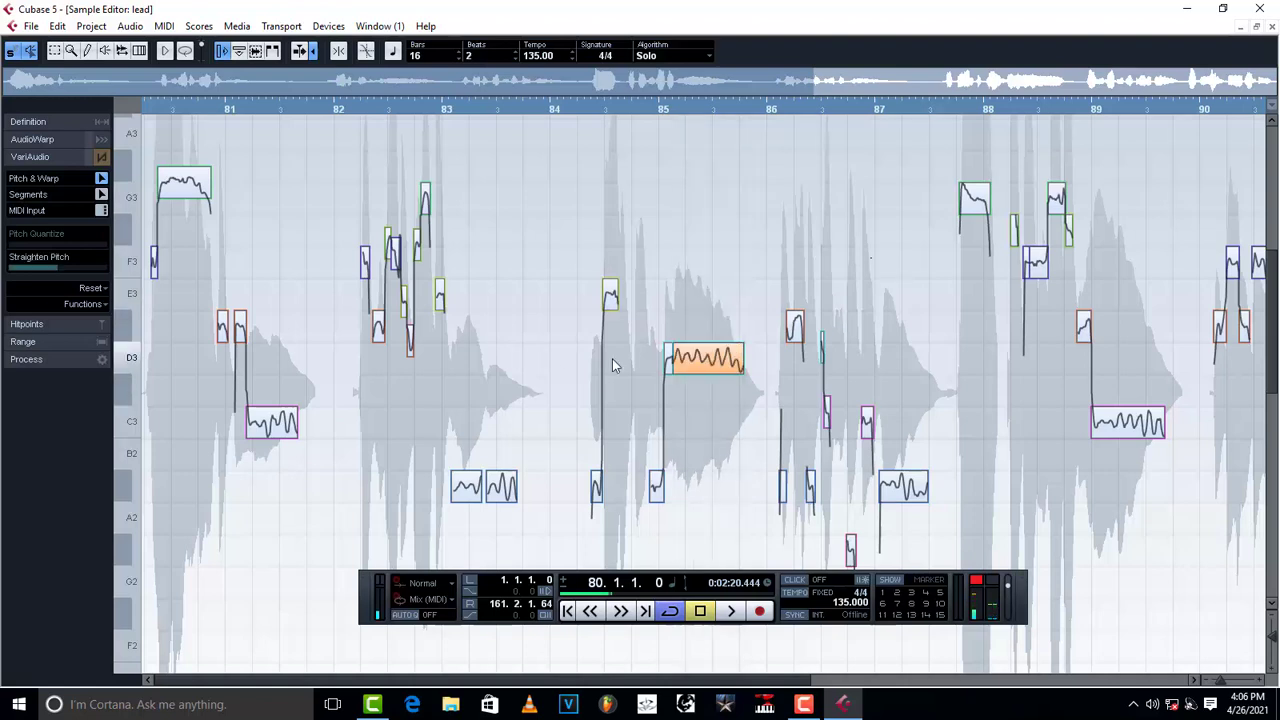
Play the edited phrase from the G3 note just after bar 80, then zoom out to bars 81–96
{"action": "left_click", "coordinate": [153, 108]}
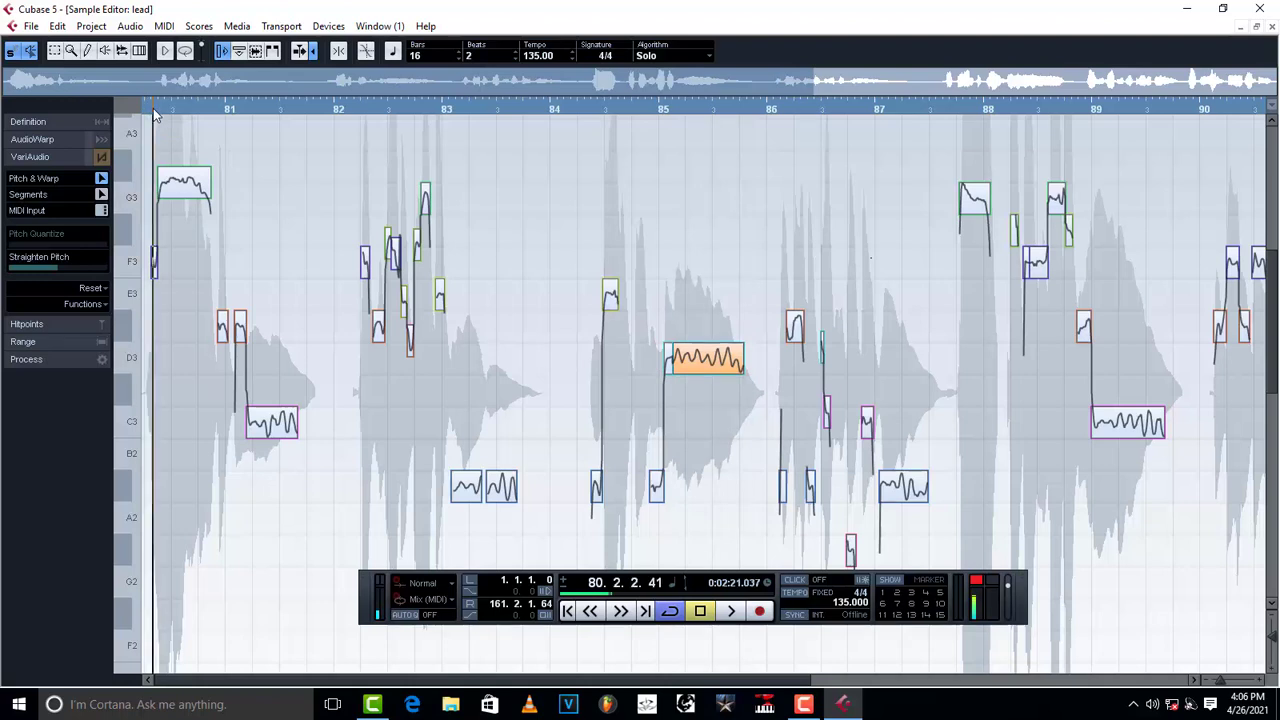
{"action": "left_click", "coordinate": [180, 190]}
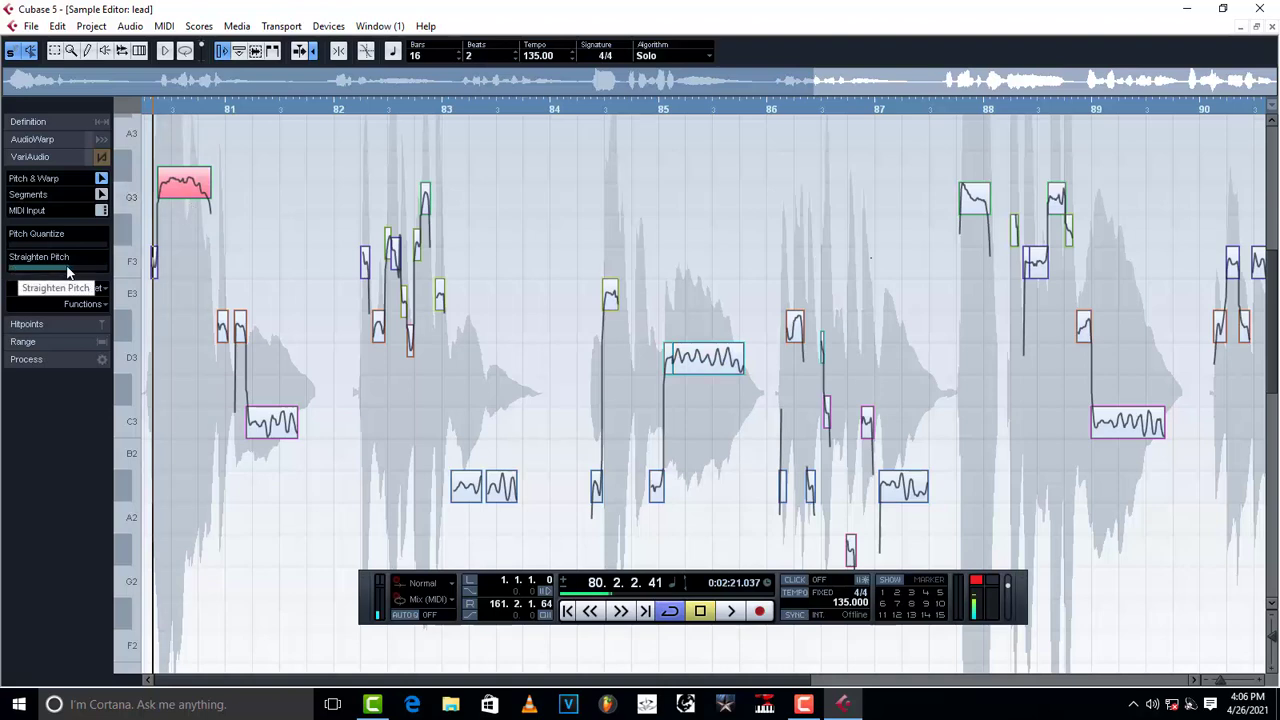
{"action": "key", "text": "space"}
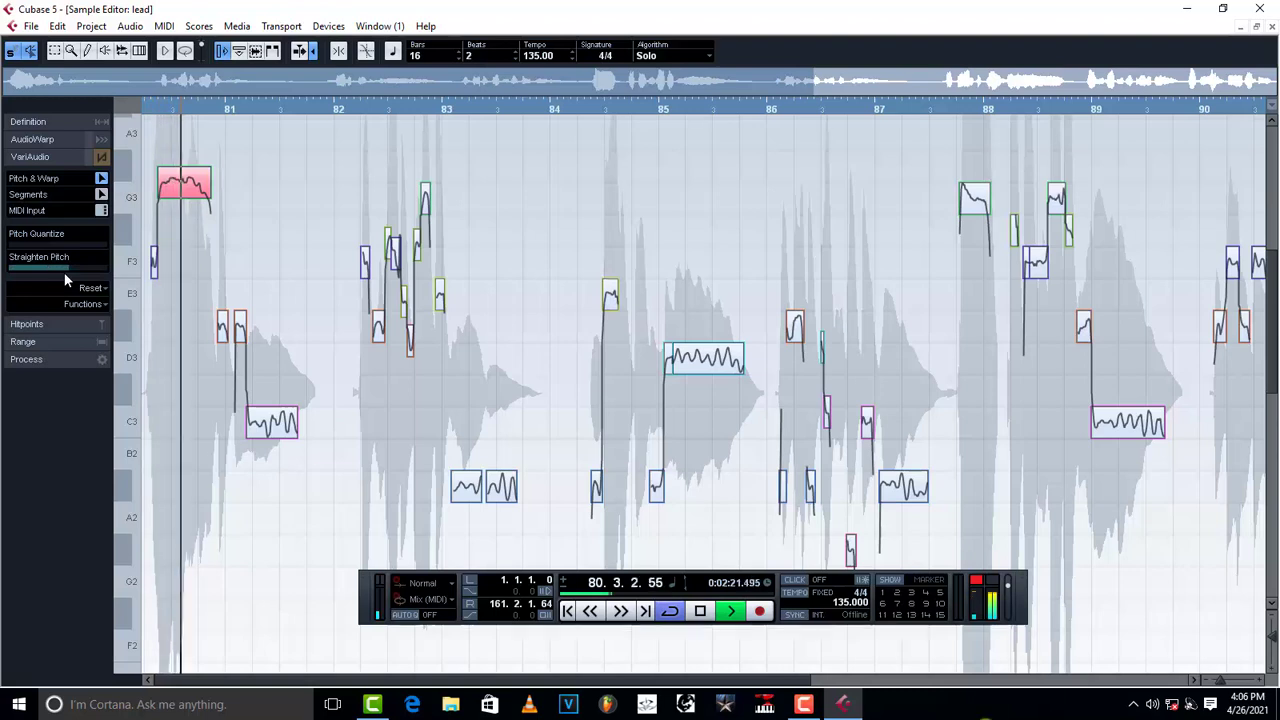
{"action": "key", "text": "space"}
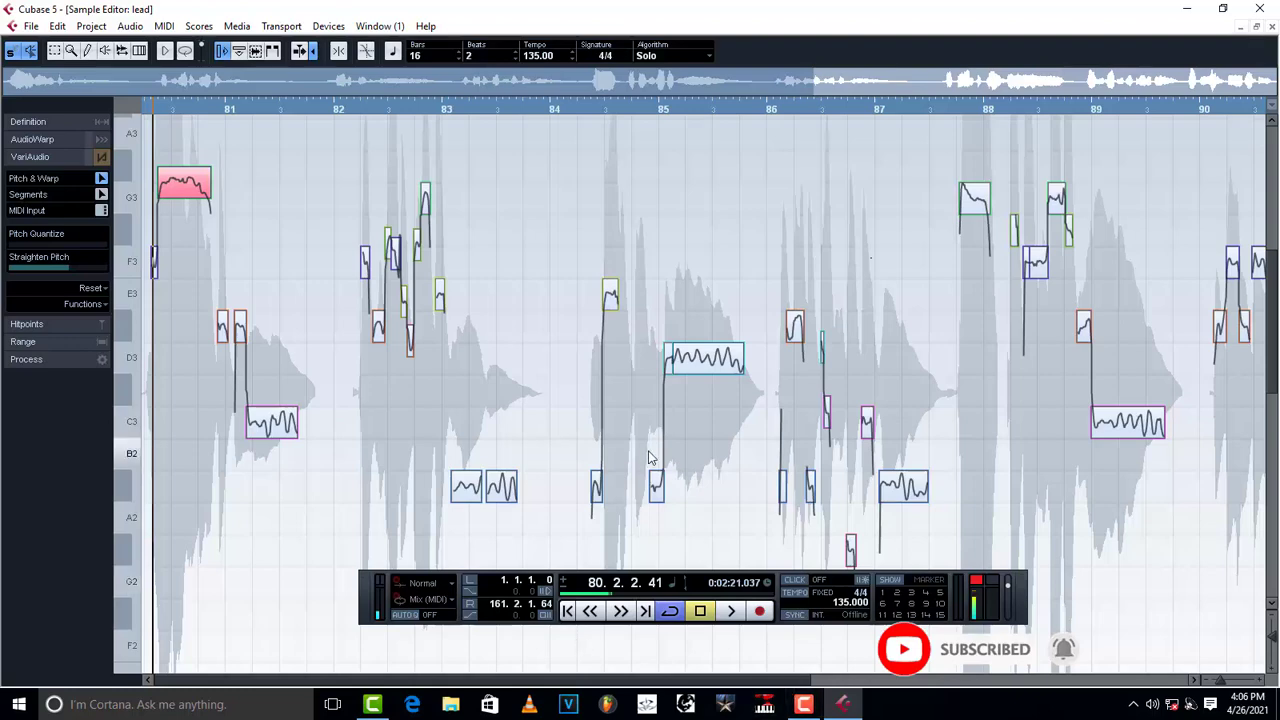
{"action": "key", "text": "g"}
{"action": "key", "text": "g"}
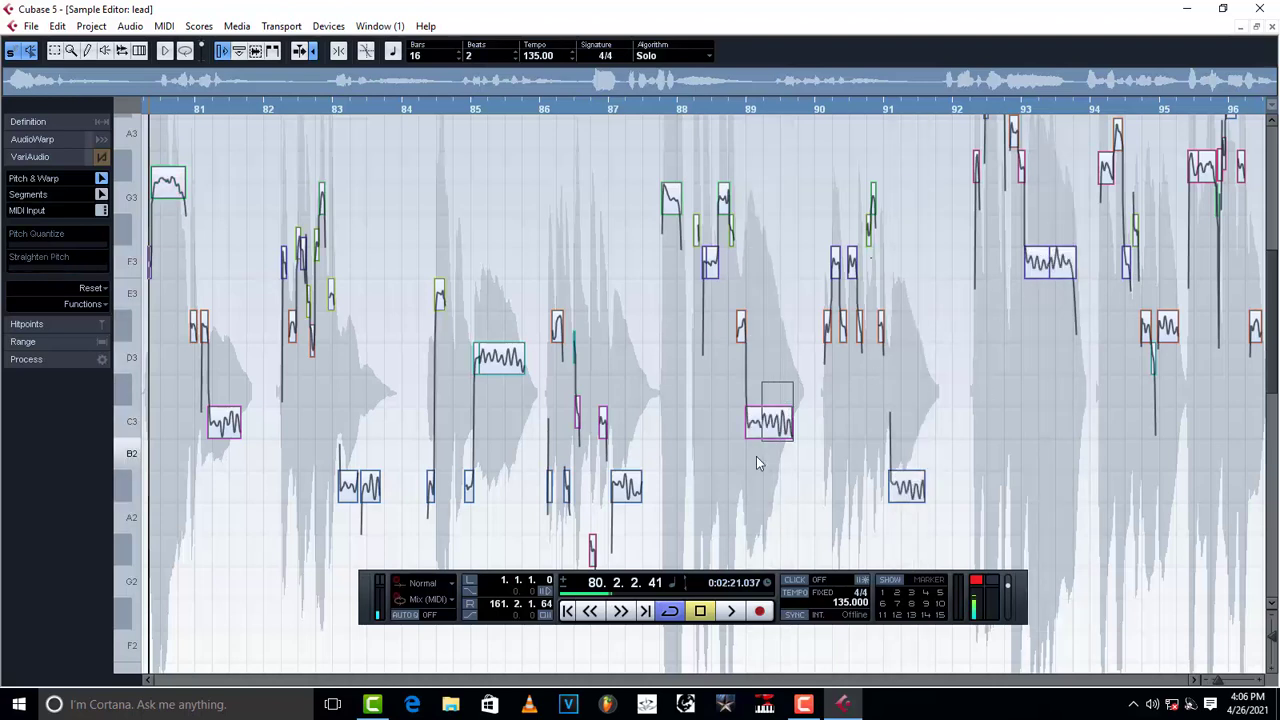
Select the bar-89 C3 and bar-91 notes, play from bar 89, then close the Sample Editor
{"action": "left_click", "coordinate": [760, 435]}
{"action": "left_click", "coordinate": [906, 490]}
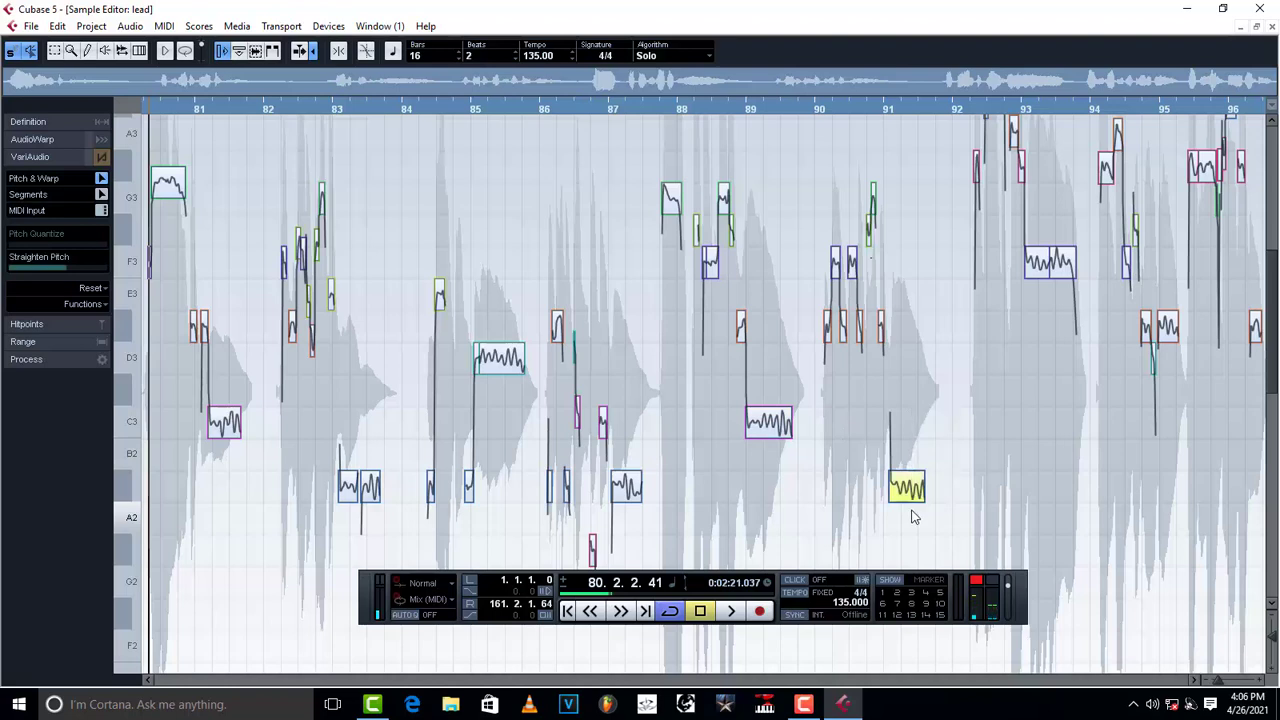
{"action": "left_click", "coordinate": [745, 108]}
{"action": "key", "text": "space"}
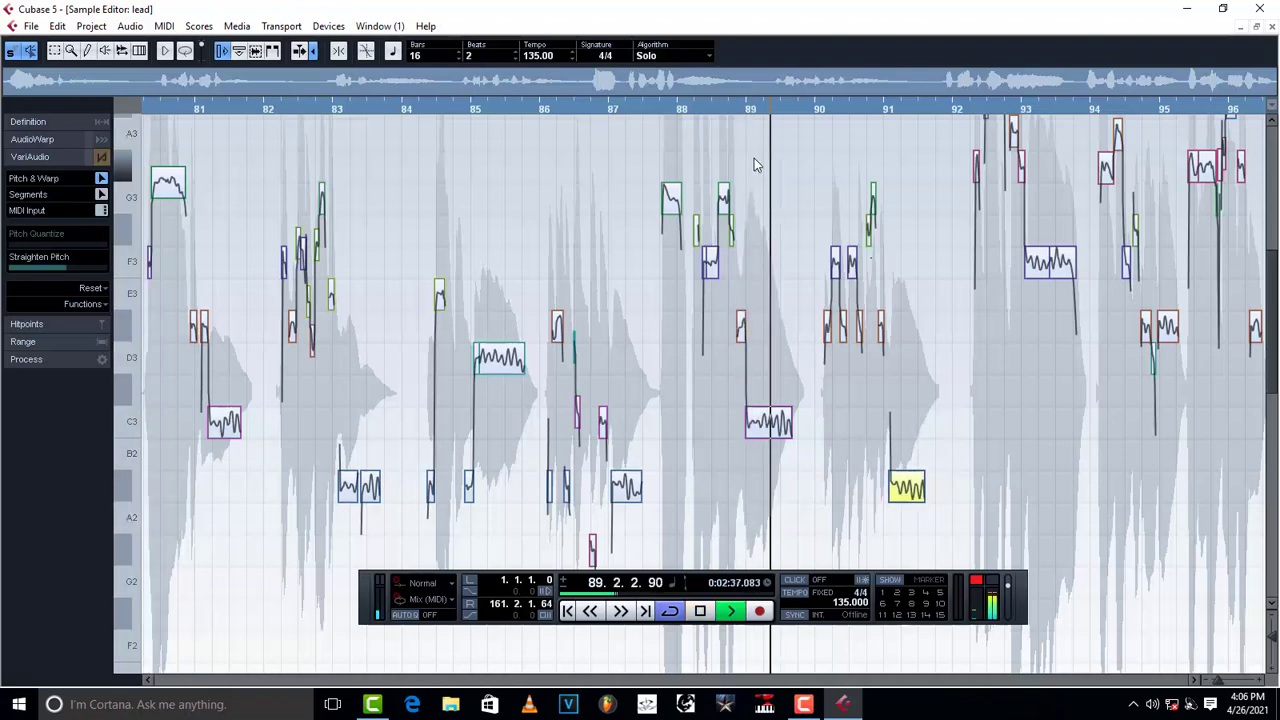
{"action": "key", "text": "space"}
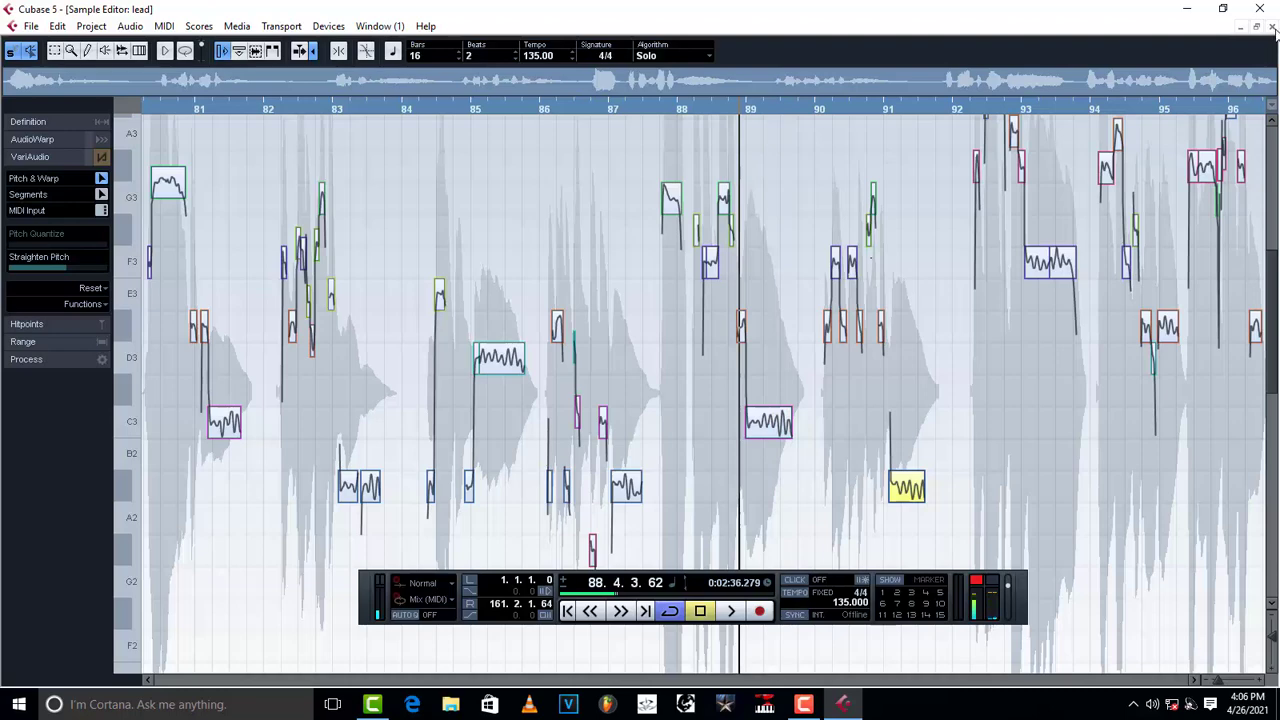
{"action": "left_click", "coordinate": [1272, 31]}
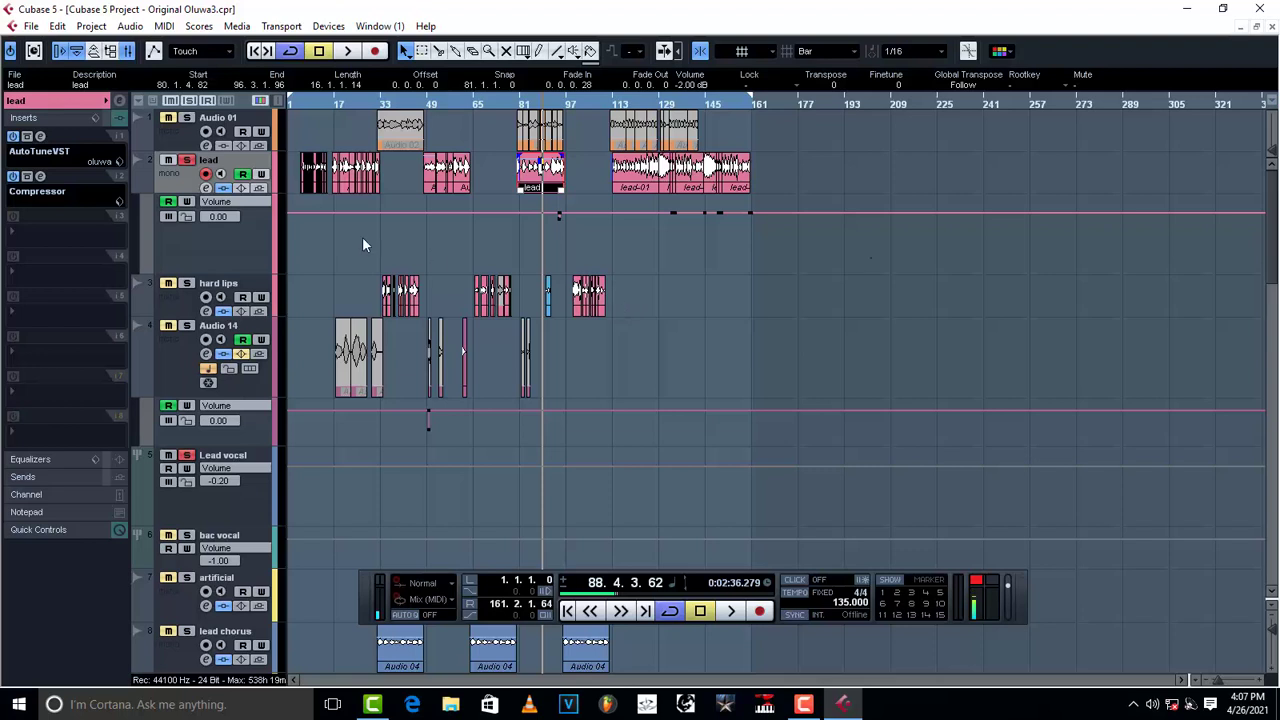
Unsolo the lead vocal and play the full mix from bar 80, then stop
{"action": "left_click", "coordinate": [188, 160]}
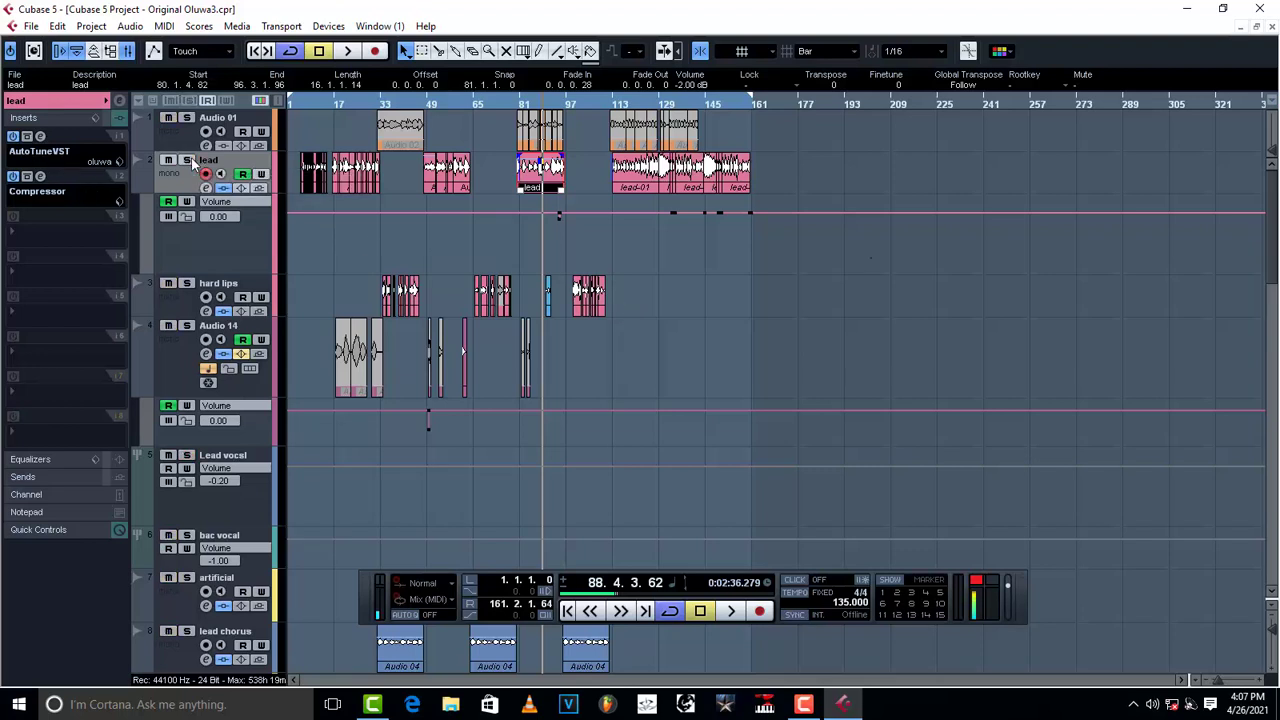
{"action": "left_click", "coordinate": [519, 106]}
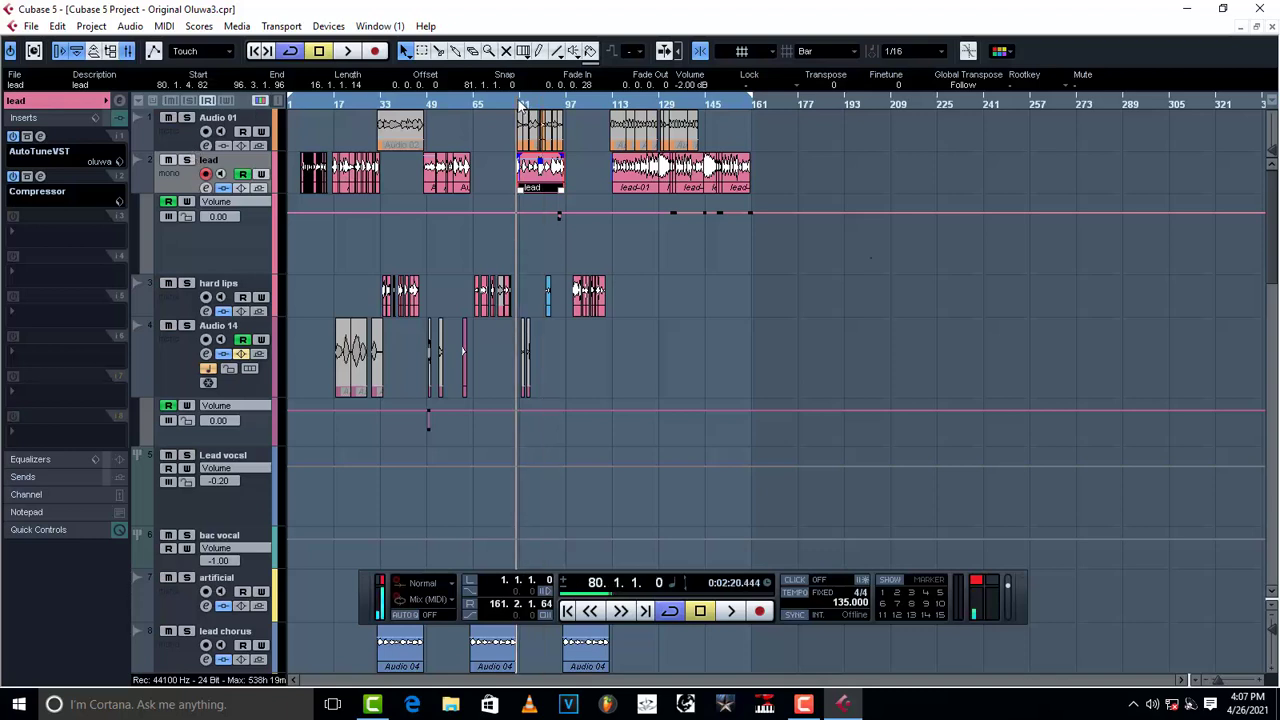
{"action": "key", "text": "space"}
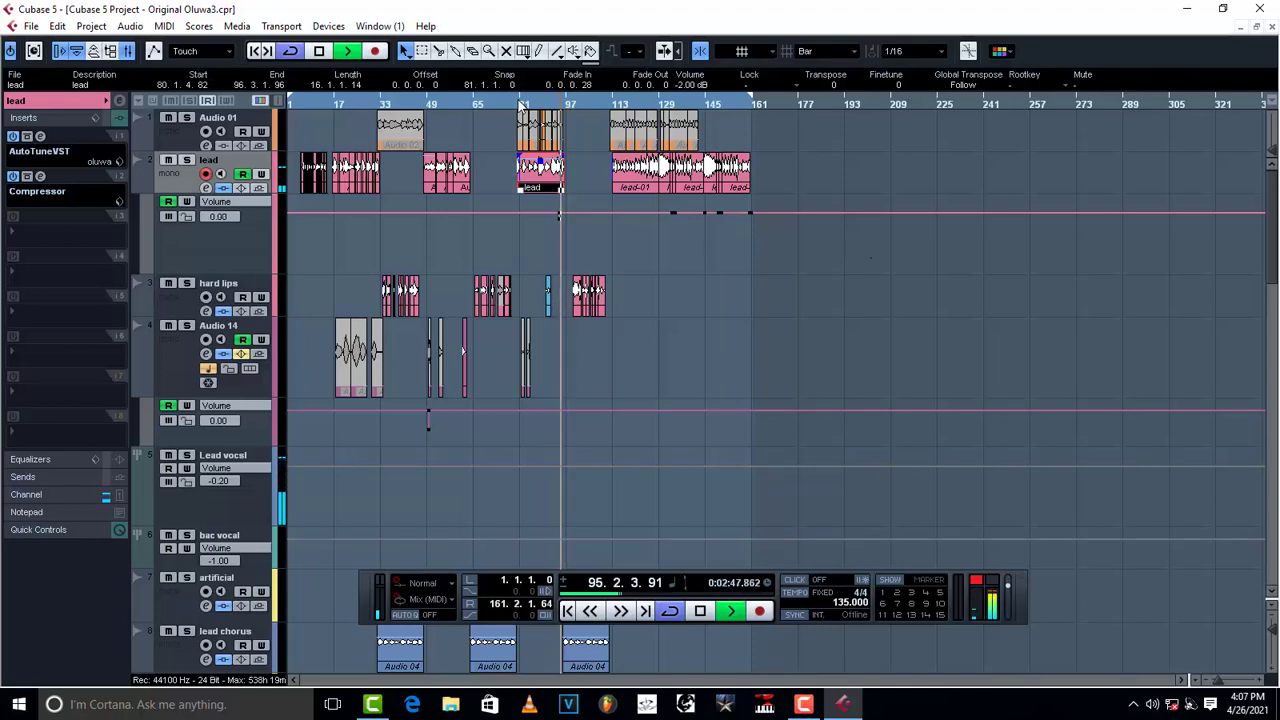
{"action": "key", "text": "space"}
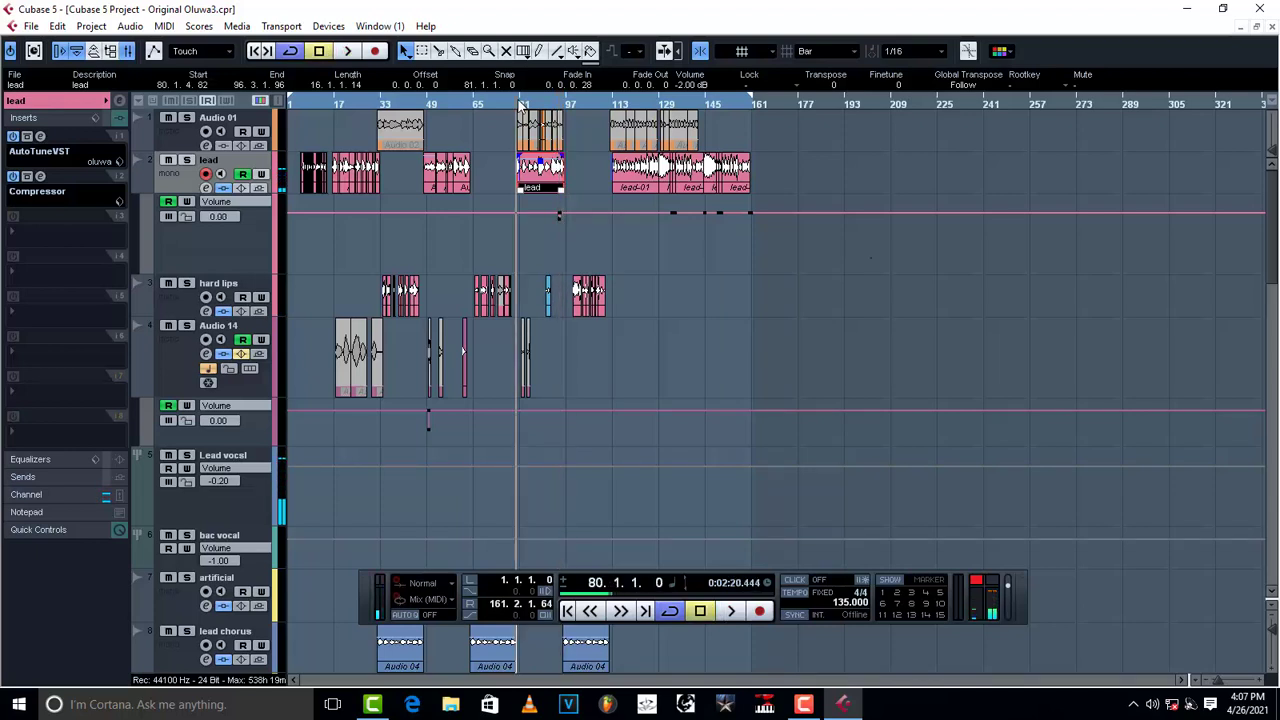